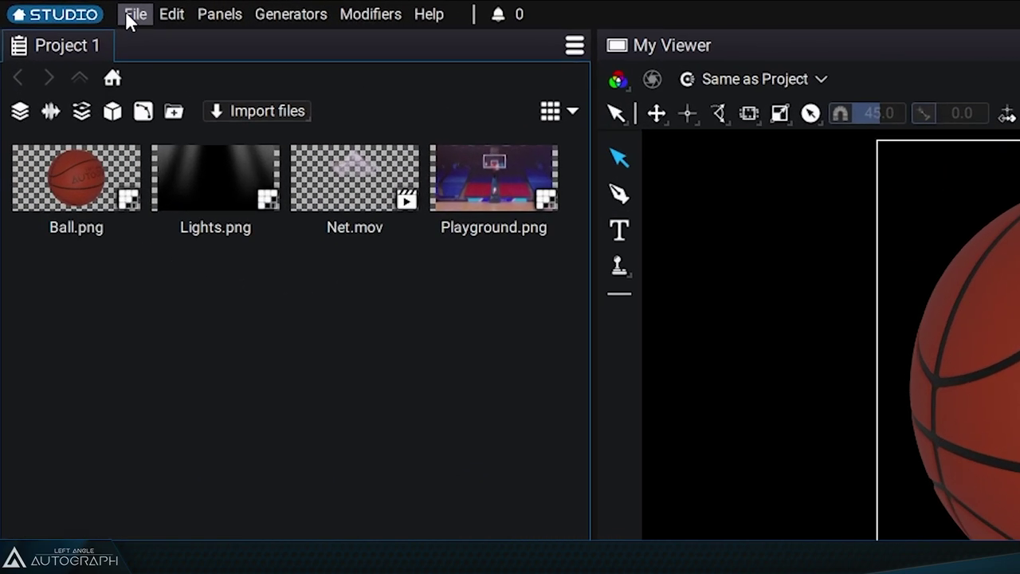
Step: Open Save Project As on the bookmarked D:/Tutorials_Beginners/Assets folder, keeping the *.agp file type
left_click(127, 14)
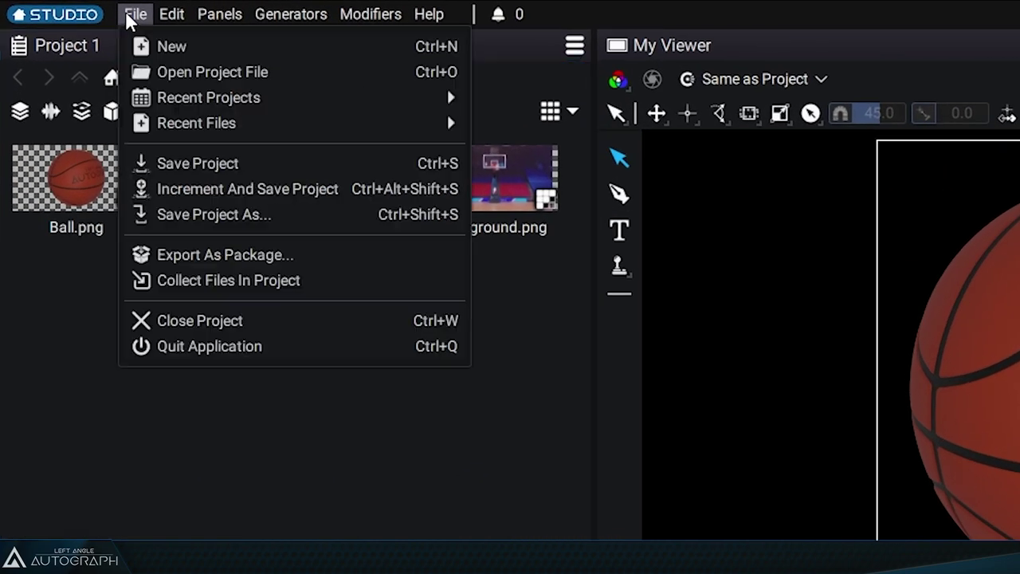
left_click(327, 215)
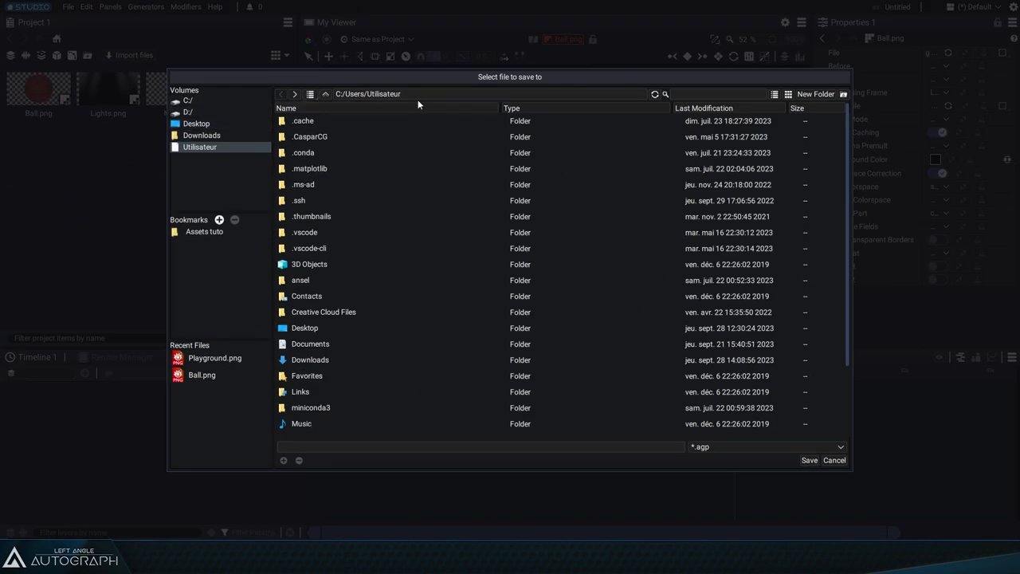
left_click(201, 230)
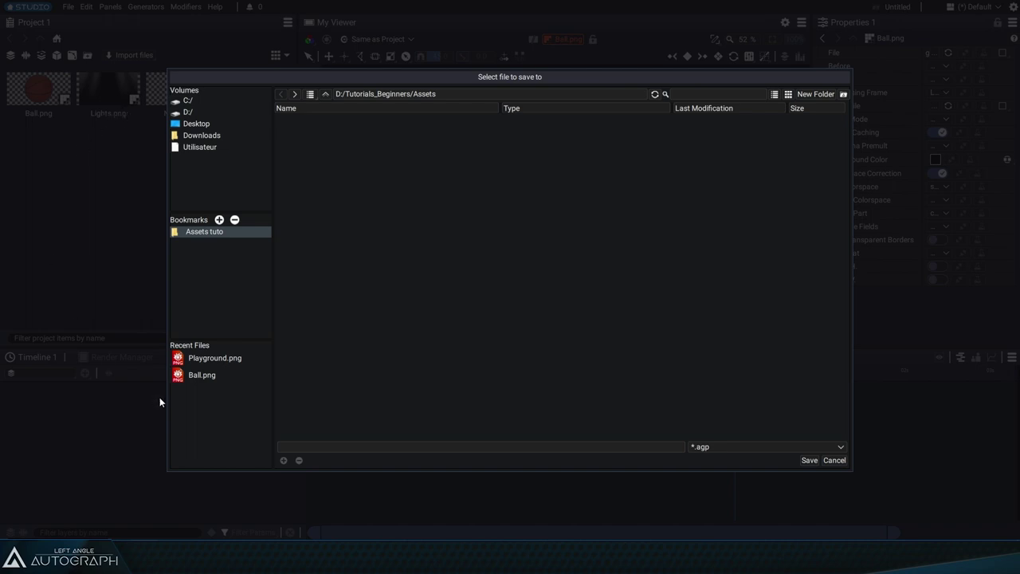
left_click(729, 448)
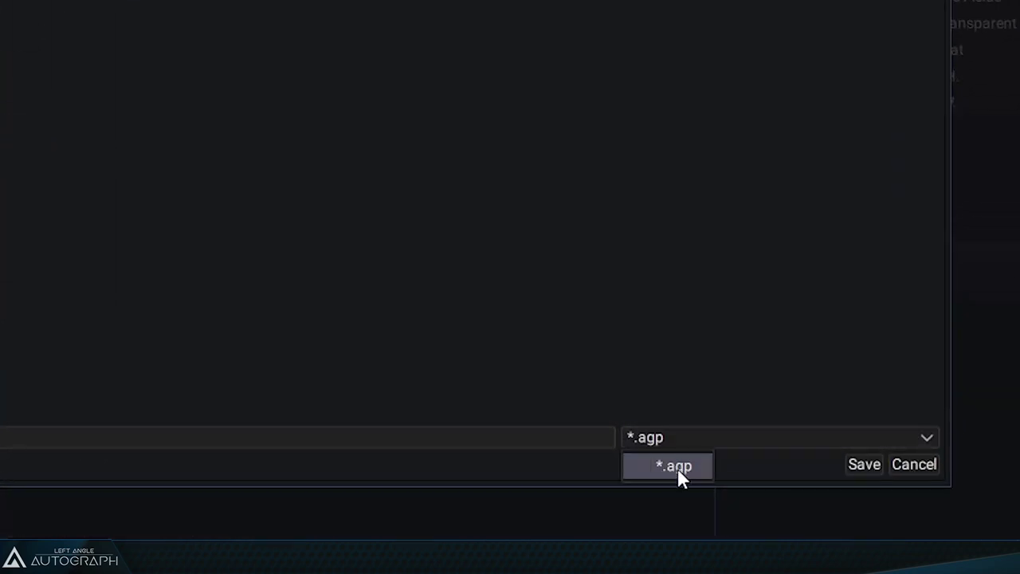
left_click(533, 433)
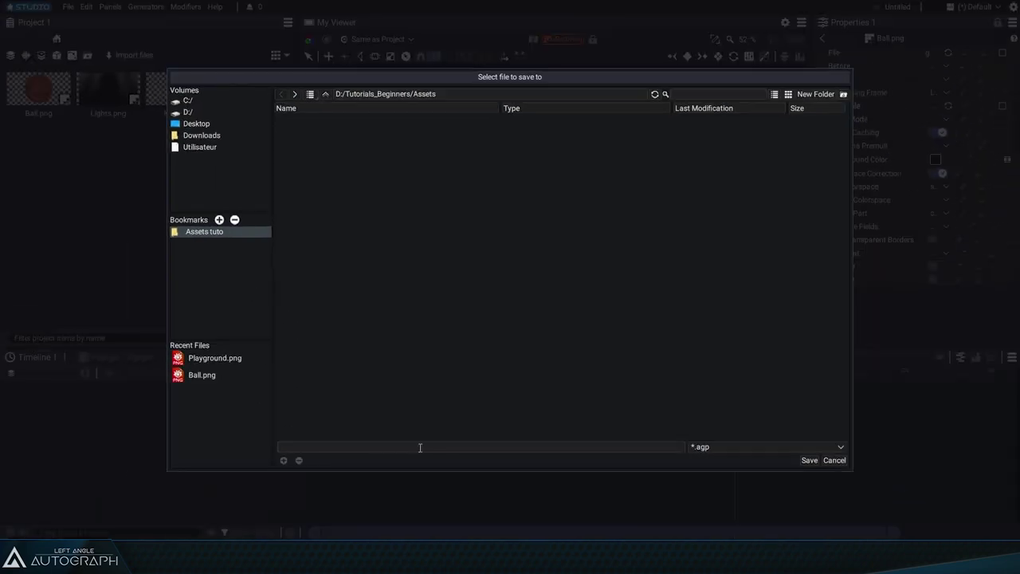
left_click(102, 436)
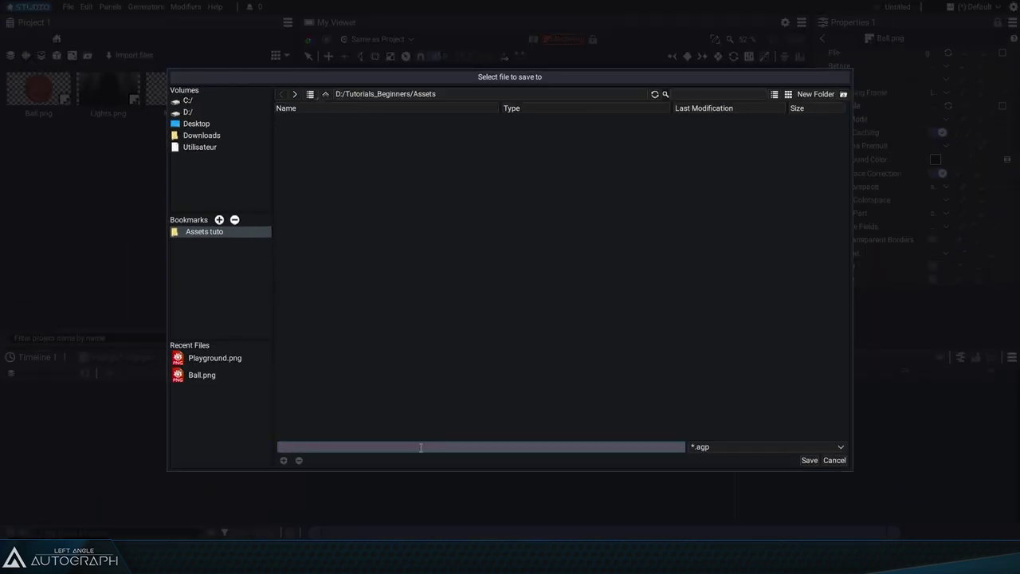
Step: Go up to the Tutorials_Beginners folder and add a new folder there
left_click(333, 134)
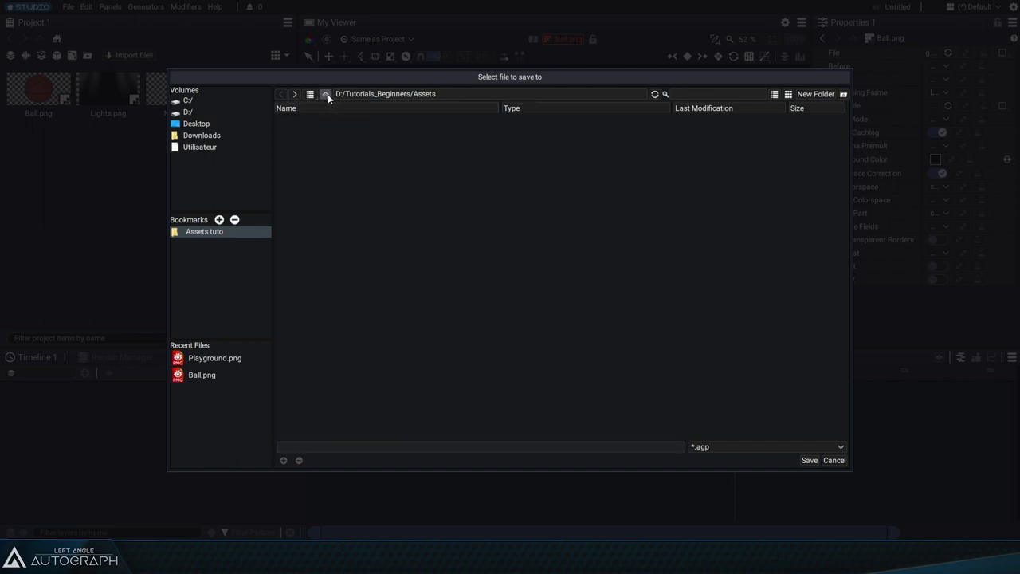
left_click(325, 94)
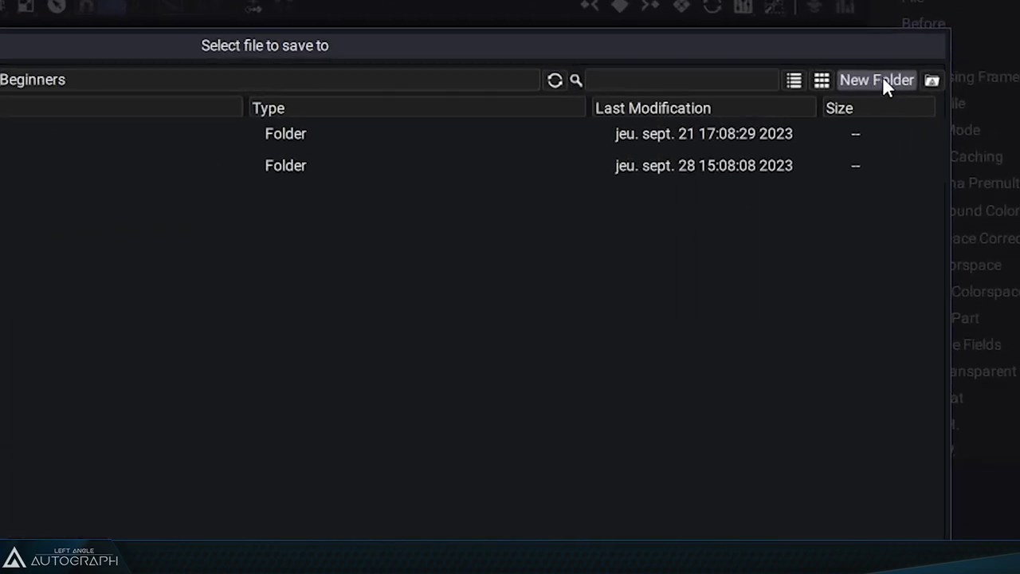
left_click(883, 80)
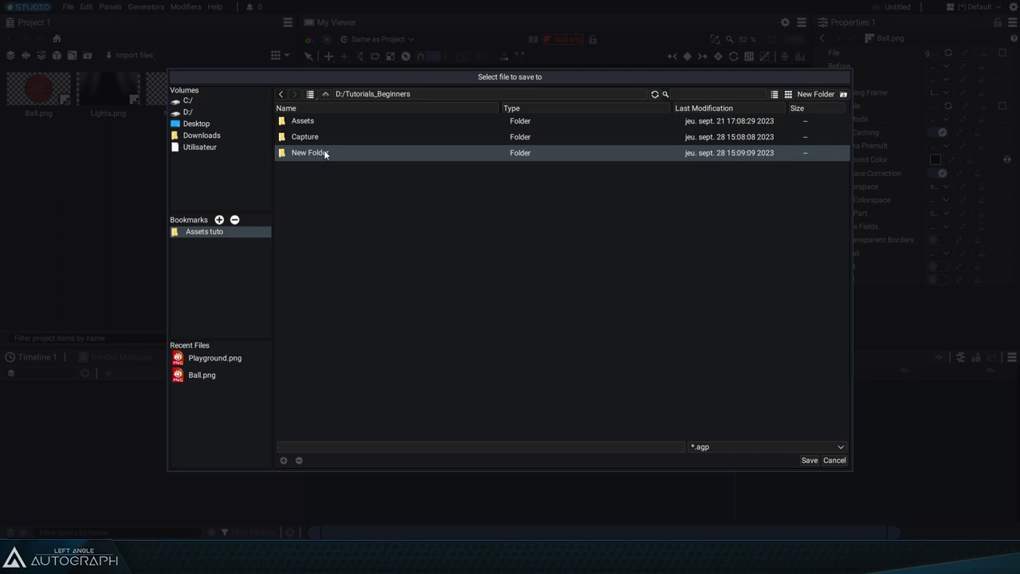
Step: Rename the new folder to Learning_Autograph and open it as the save location
right_click(327, 154)
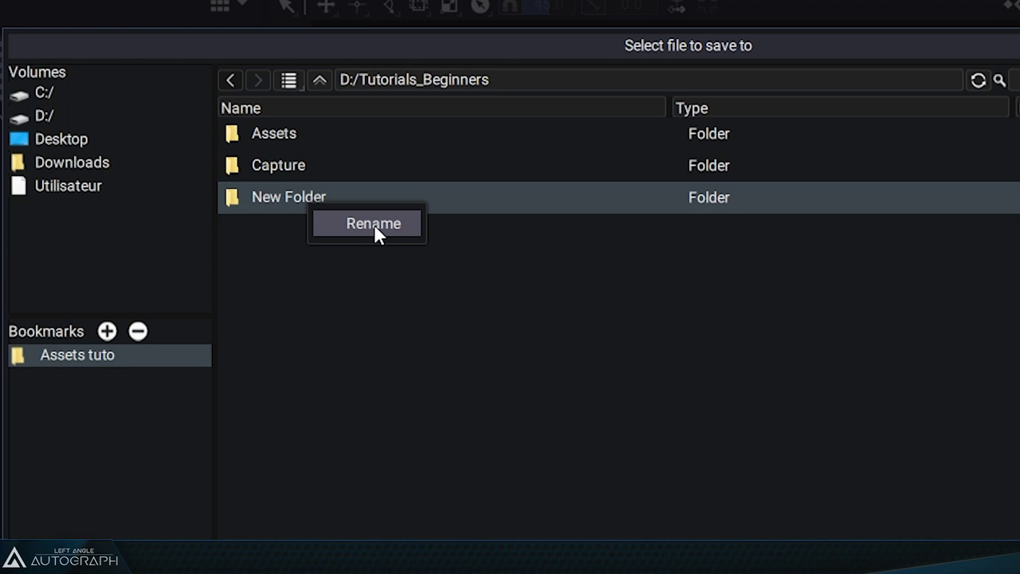
left_click(373, 224)
type("Learning_Autograph")
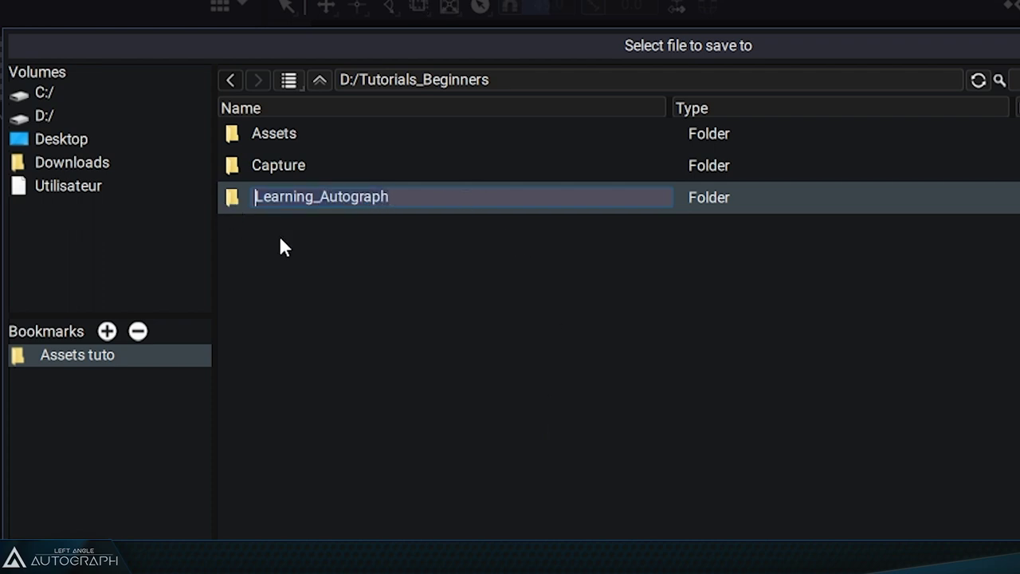
key("Return")
double_click(368, 211)
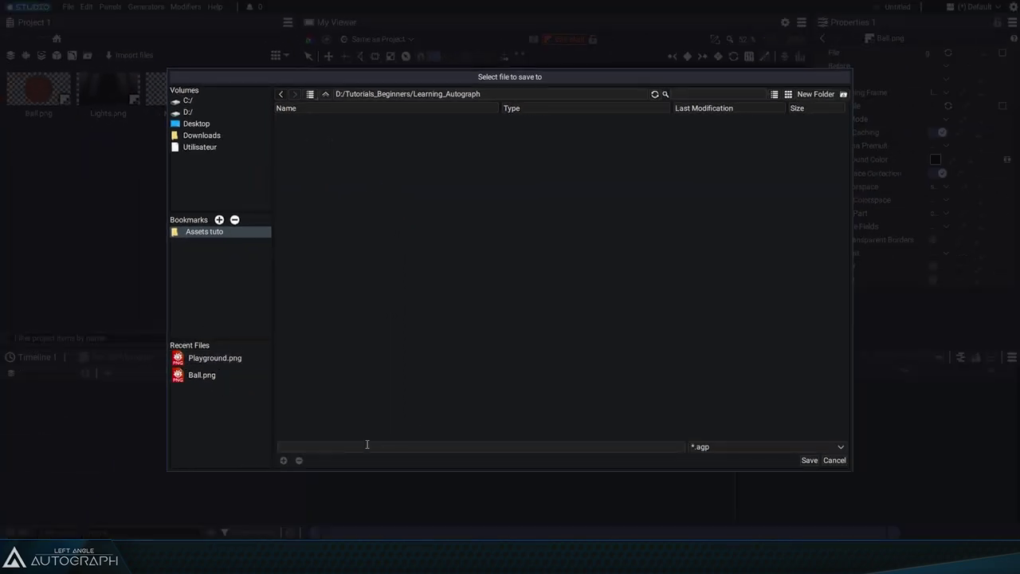
Step: Save the project as Learning_Autograph__001.agp after trying the version up/down buttons
left_click(382, 438)
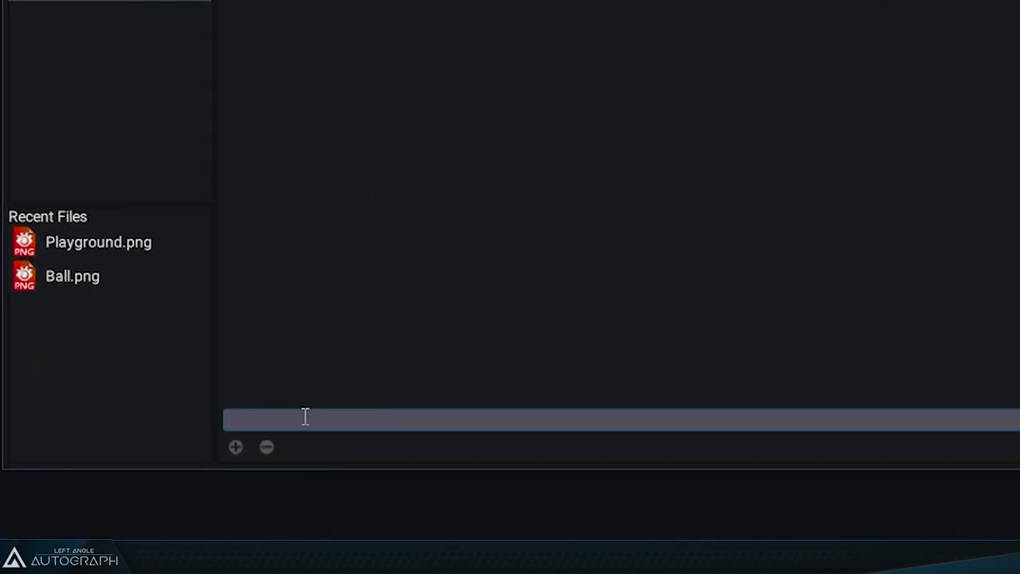
type("Learning_Autograph")
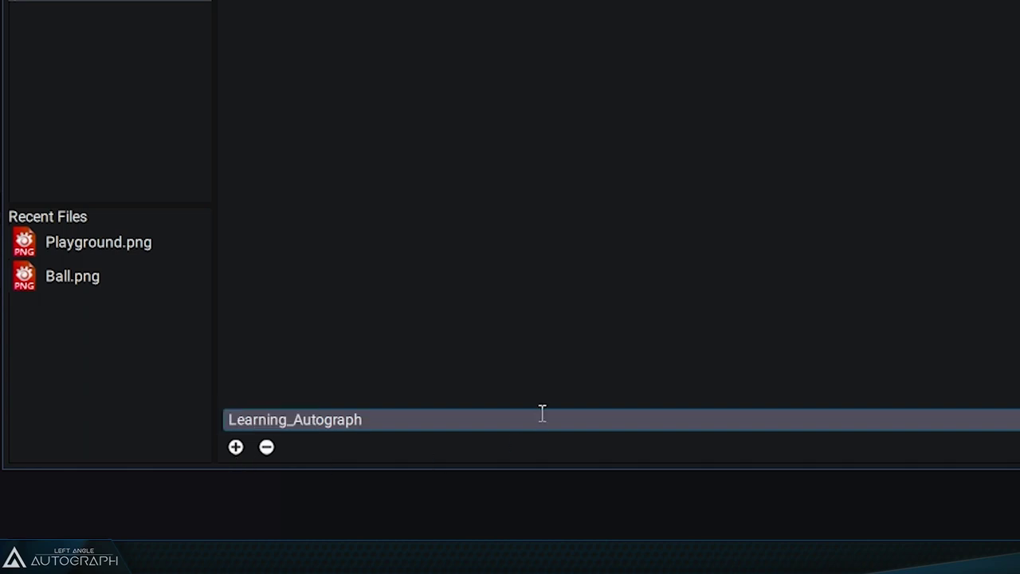
type("__001")
key("Return")
left_click(236, 449)
left_click(236, 449)
left_click(267, 449)
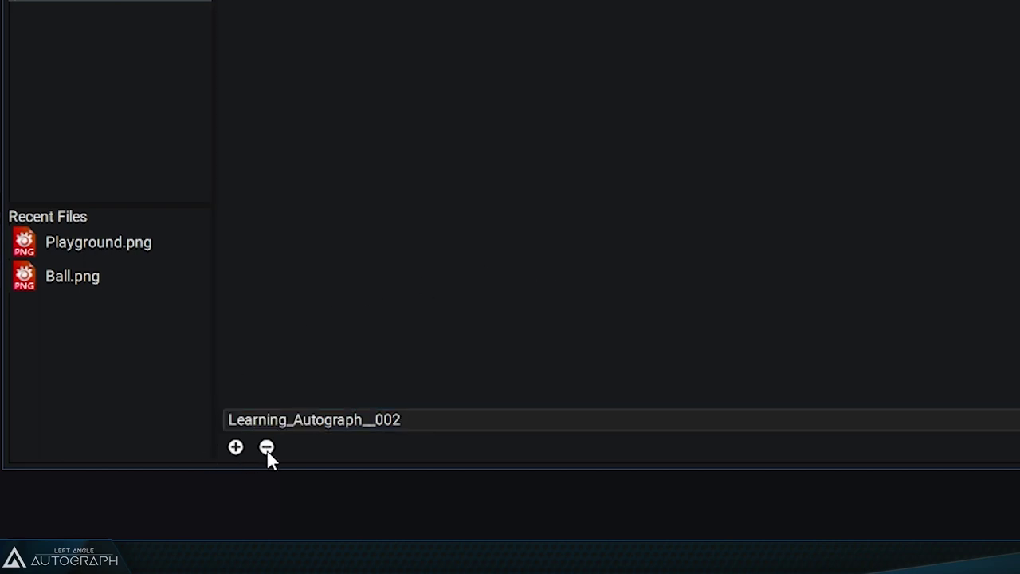
left_click(266, 447)
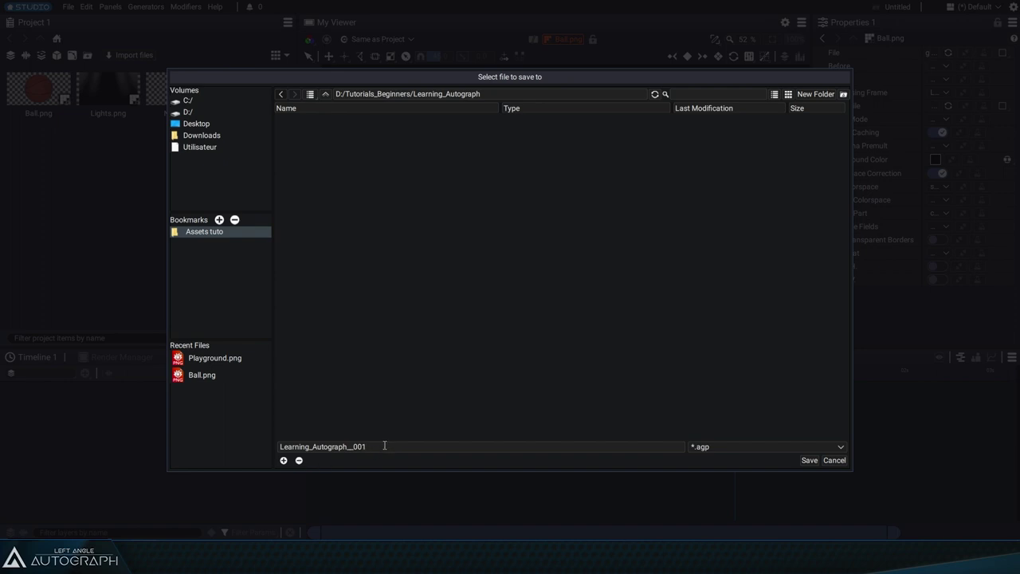
left_click(808, 461)
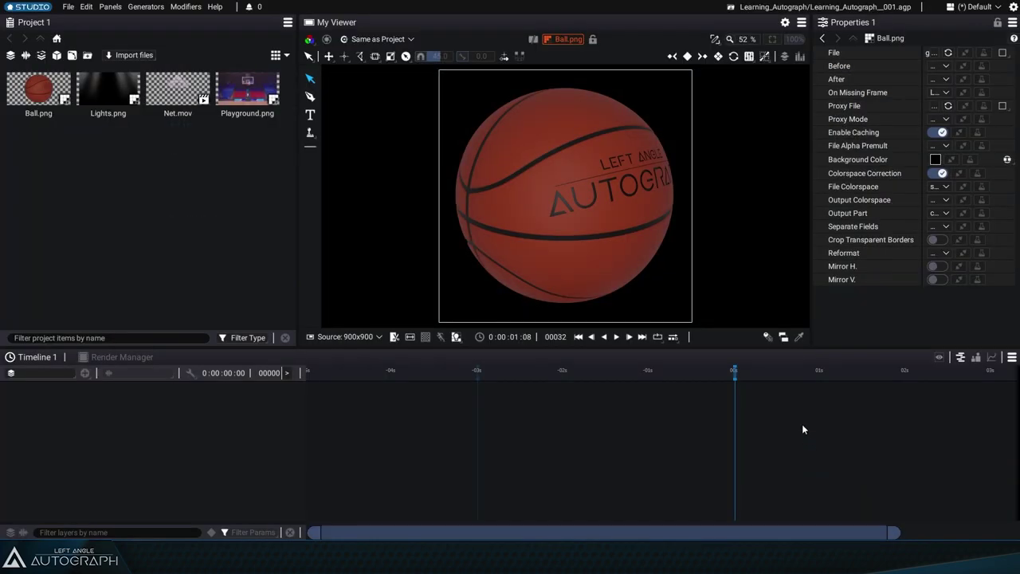
Step: Save a second version as Learning_Autograph__002.agp by raising the 001 file name's version
key("ctrl+alt+shift+s")
left_click(68, 6)
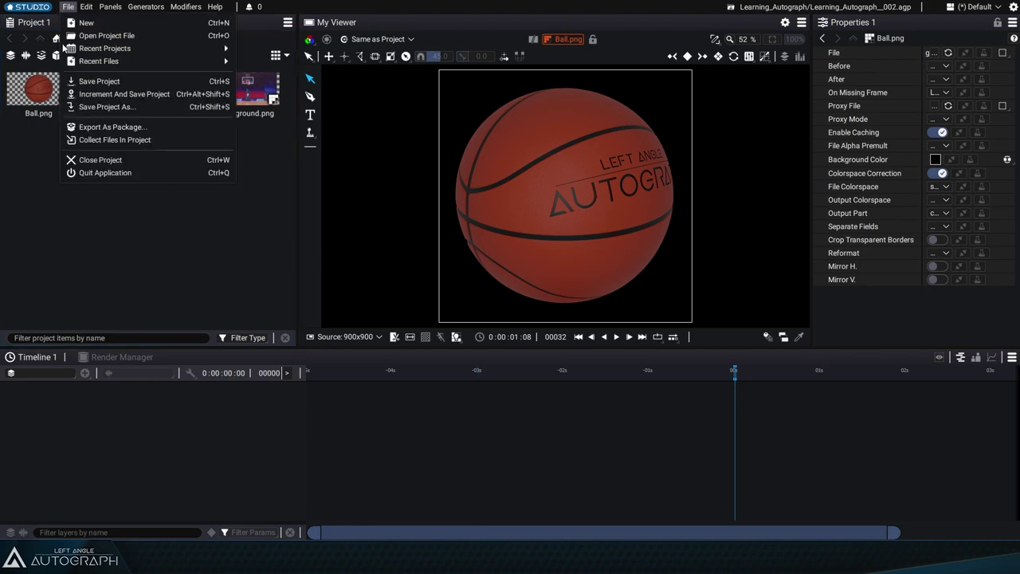
left_click(139, 107)
left_click(367, 122)
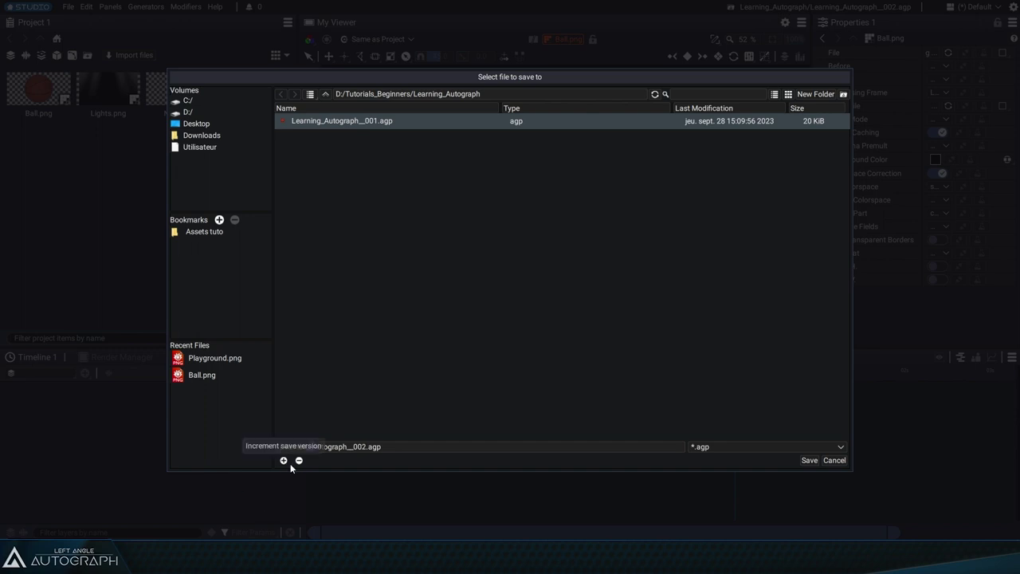
left_click(284, 460)
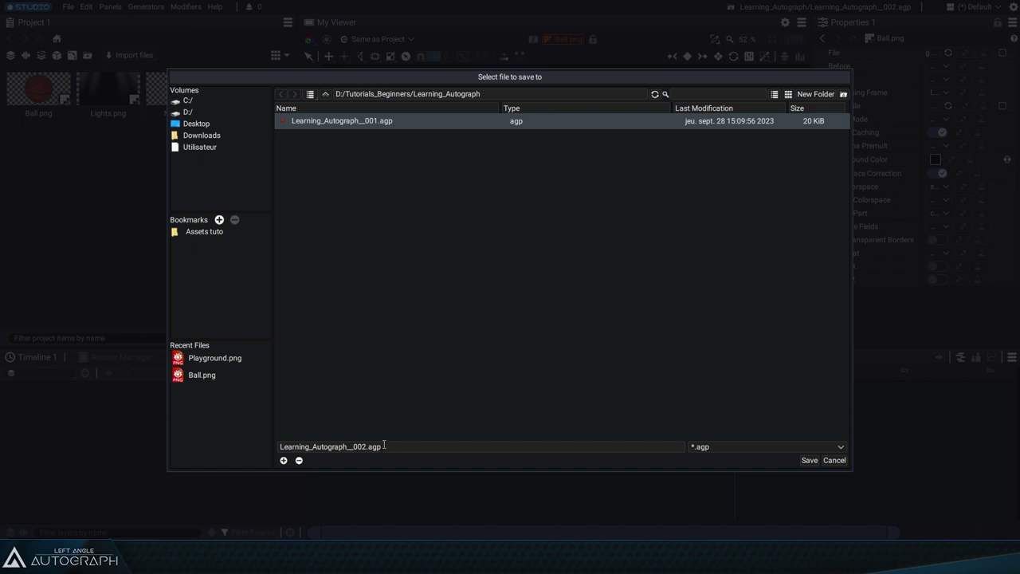
left_click(807, 460)
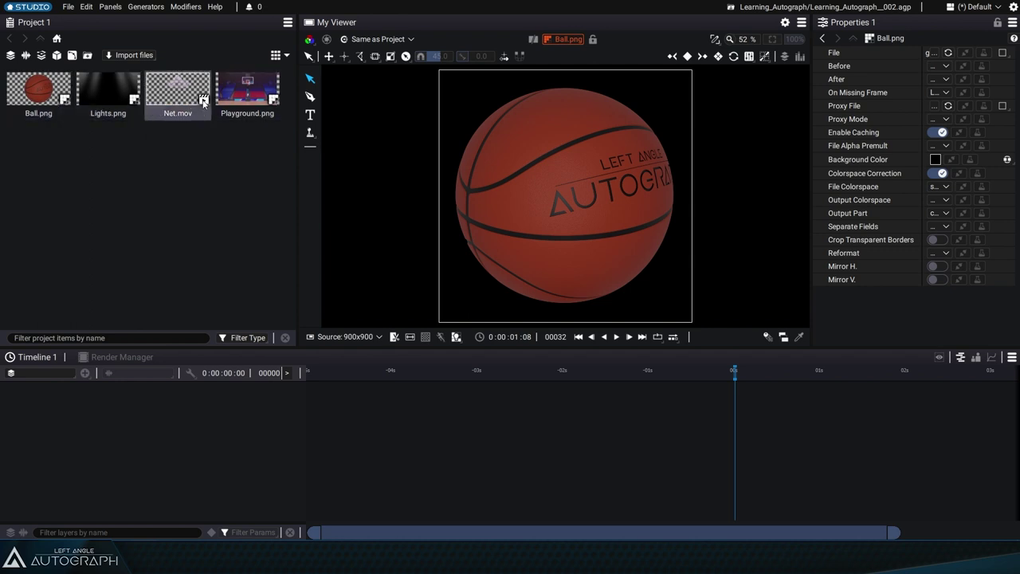
left_click(67, 7)
left_click(114, 38)
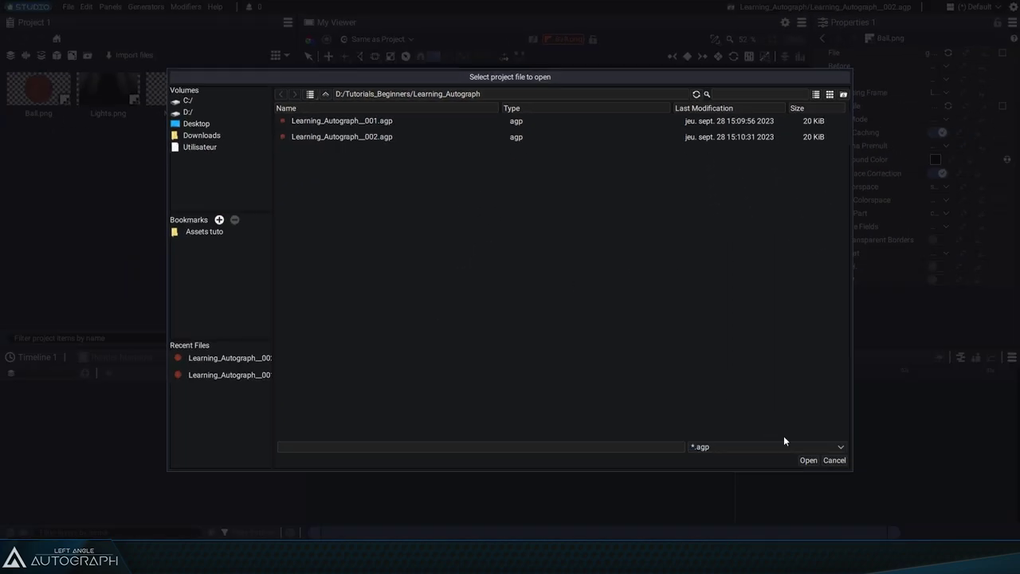
left_click(827, 460)
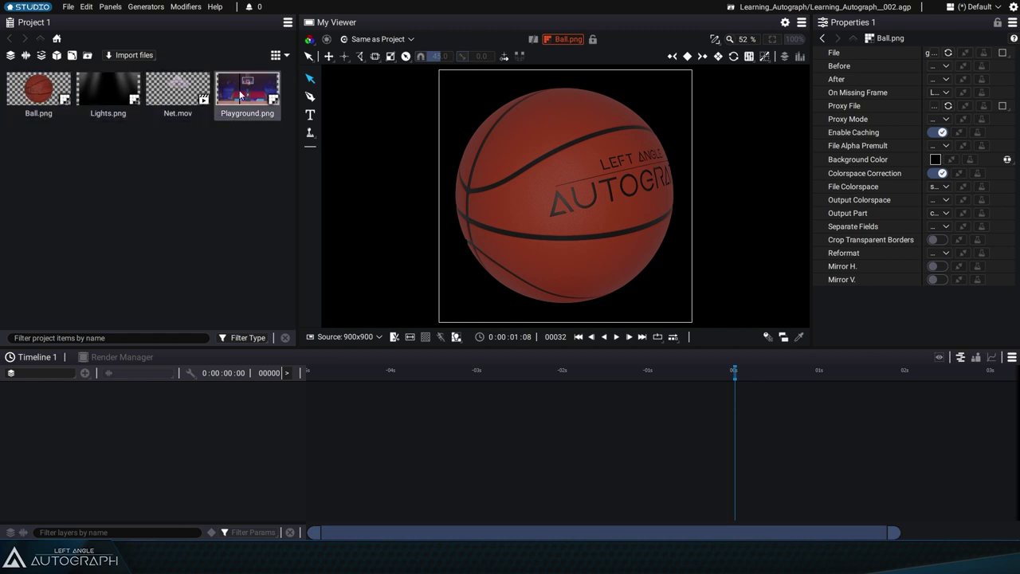
Step: Increment and save the project from the File menu as Learning_Autograph__003.agp
left_click(68, 7)
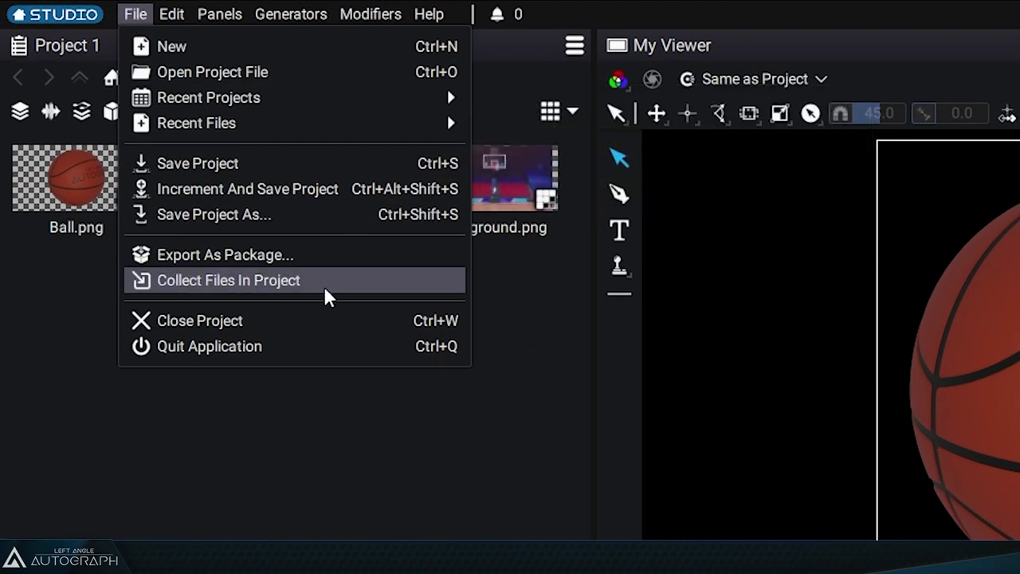
left_click(476, 464)
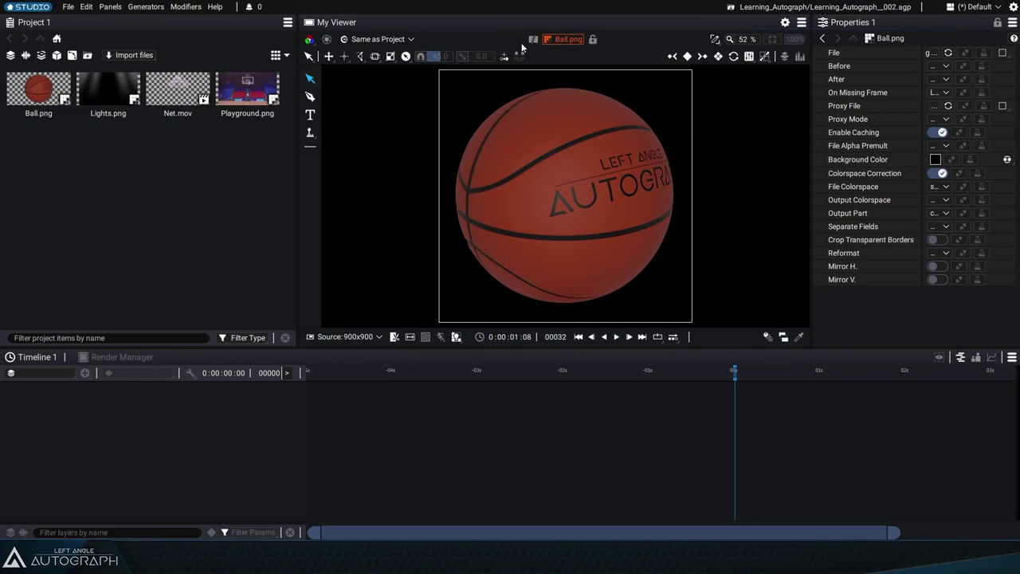
left_click(69, 7)
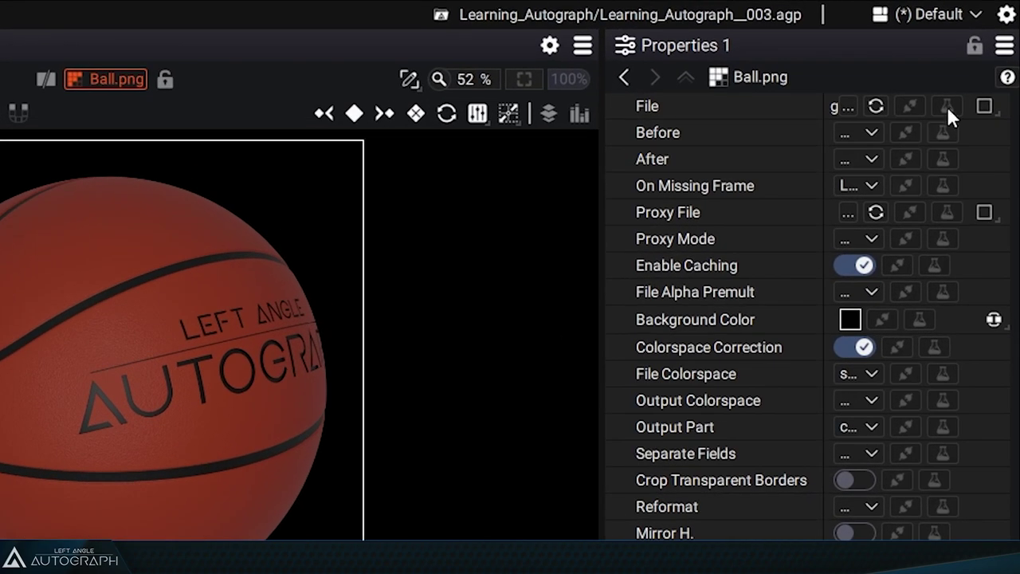
mouse_move(770, 23)
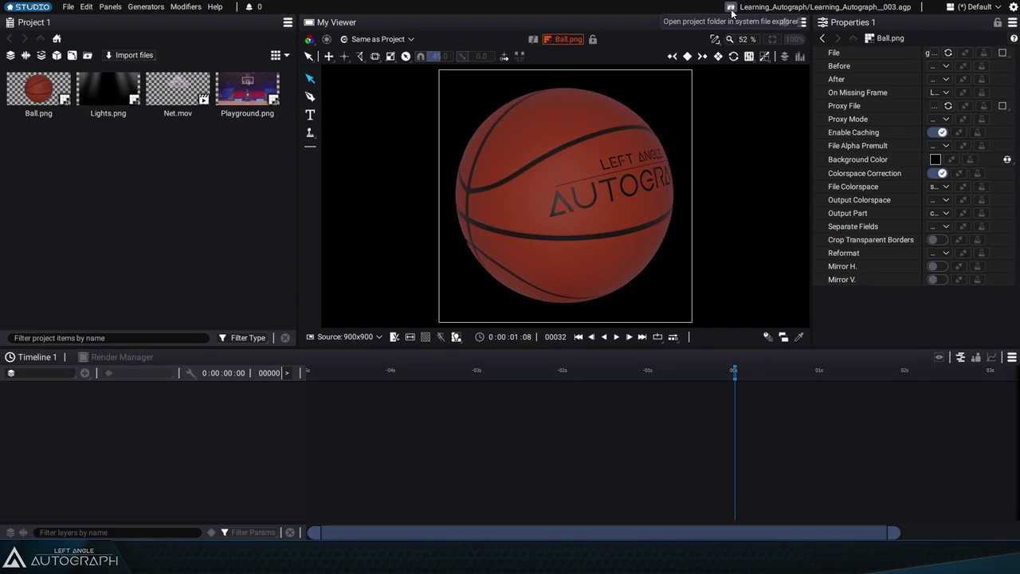
Step: Open the project folder in File Explorer and review the 001–003 .agp files and lock file
left_click(665, 10)
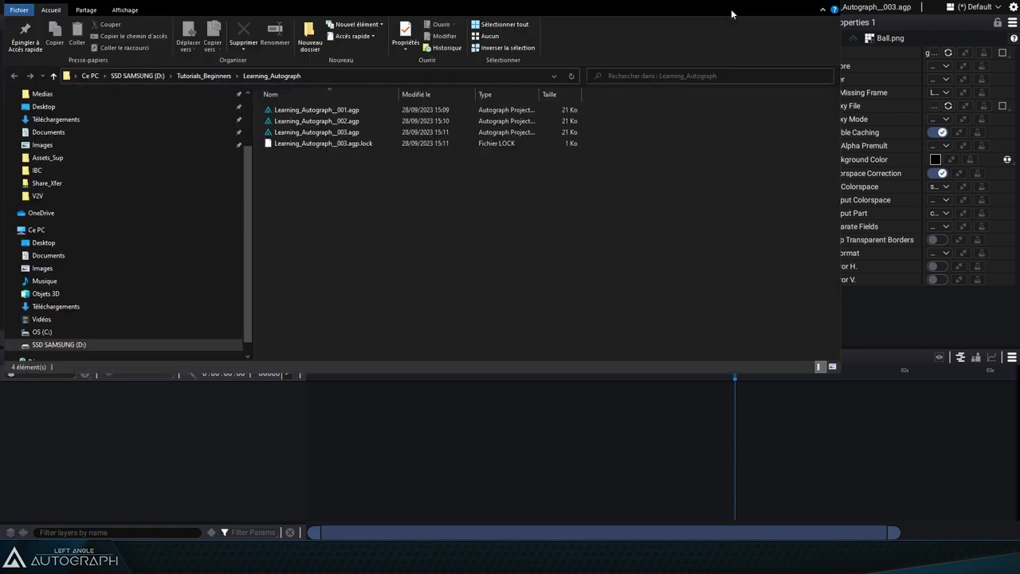
left_click_drag(381, 12, 245, 45)
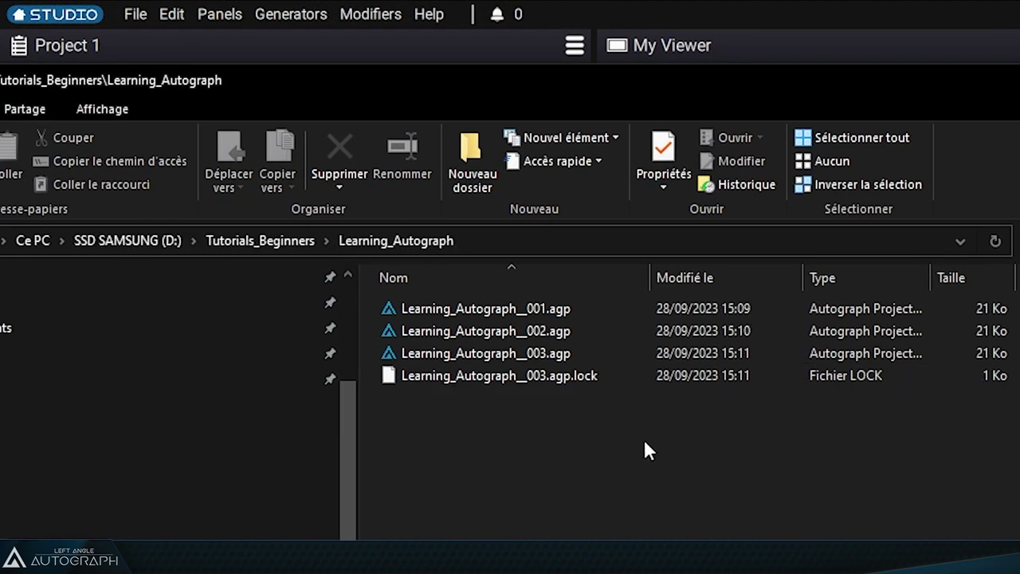
Step: Close the current Learning_Autograph project
mouse_move(489, 376)
left_click(139, 12)
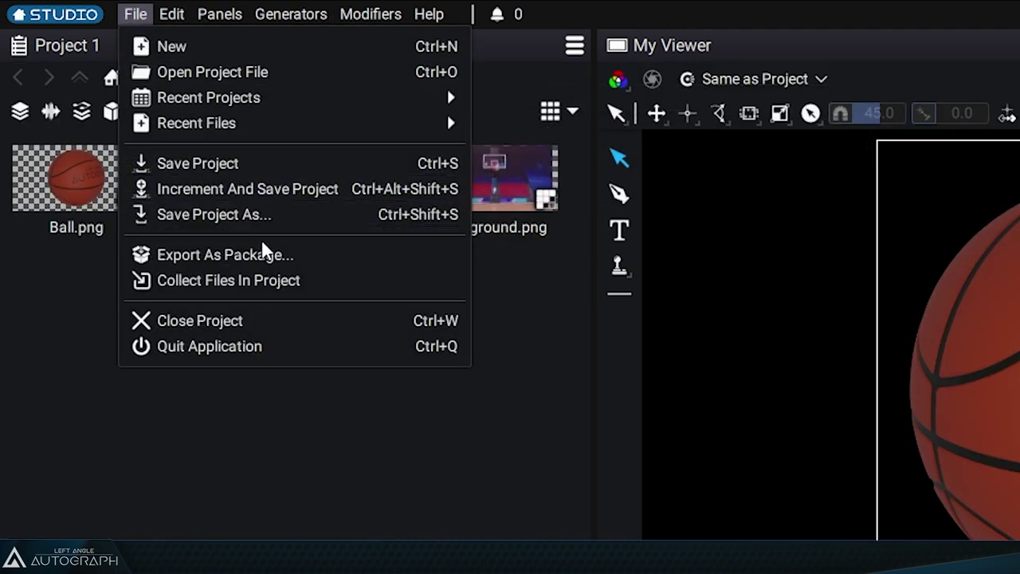
left_click(278, 321)
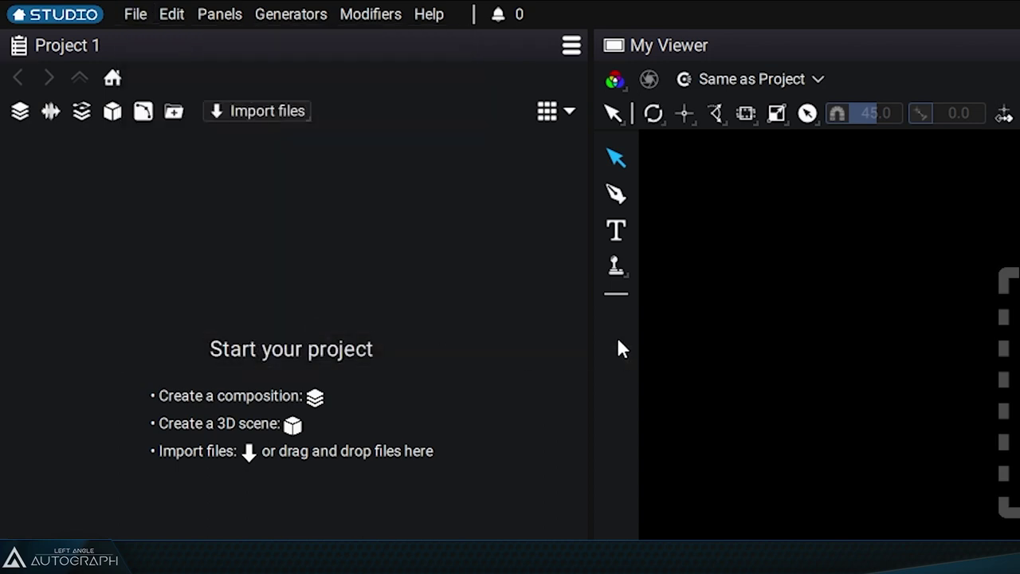
key("alt+Tab")
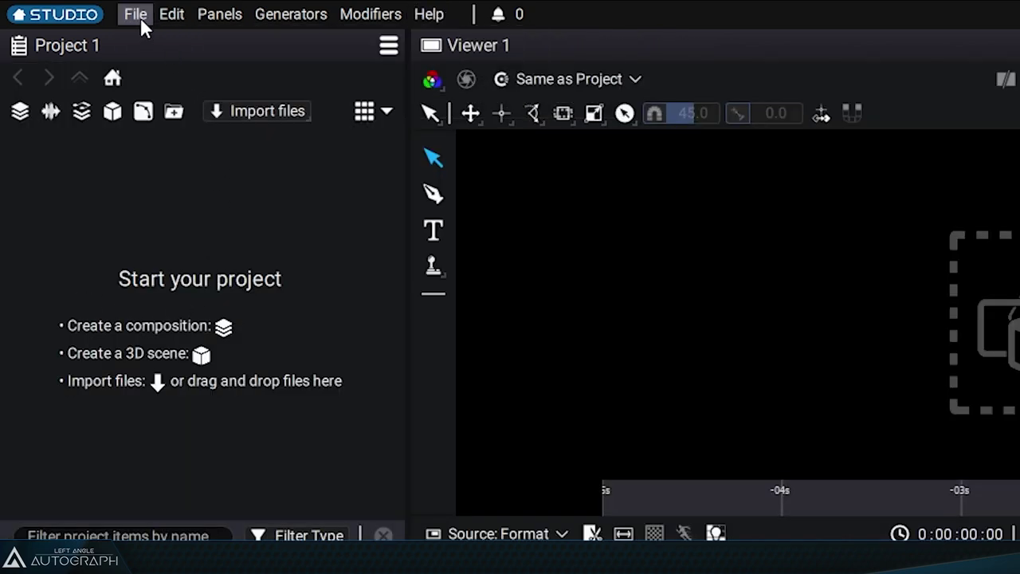
Step: Reopen Learning_Autograph__003.agp from Recent Projects and fit Ball.png to the viewer
left_click(140, 19)
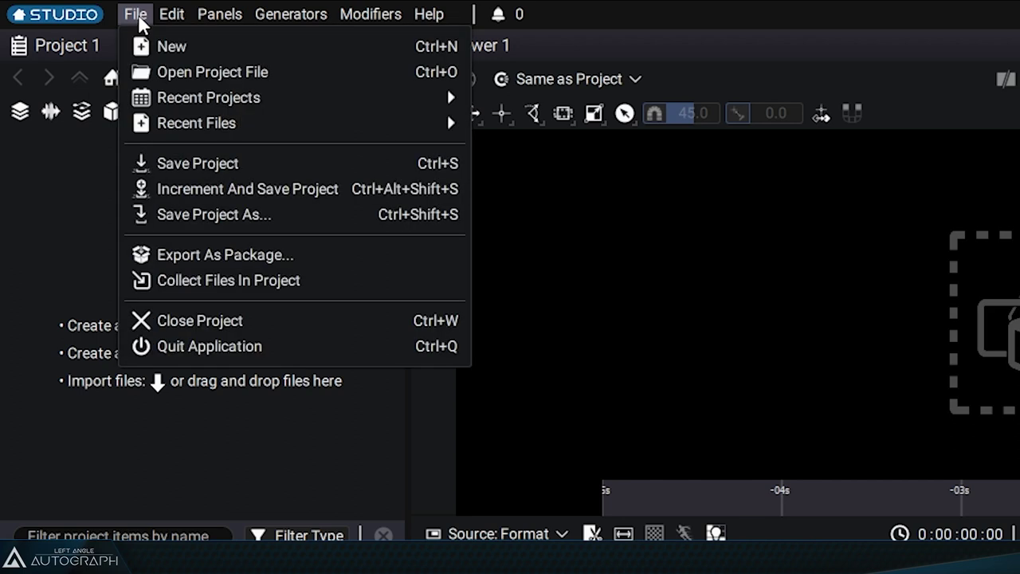
mouse_move(268, 101)
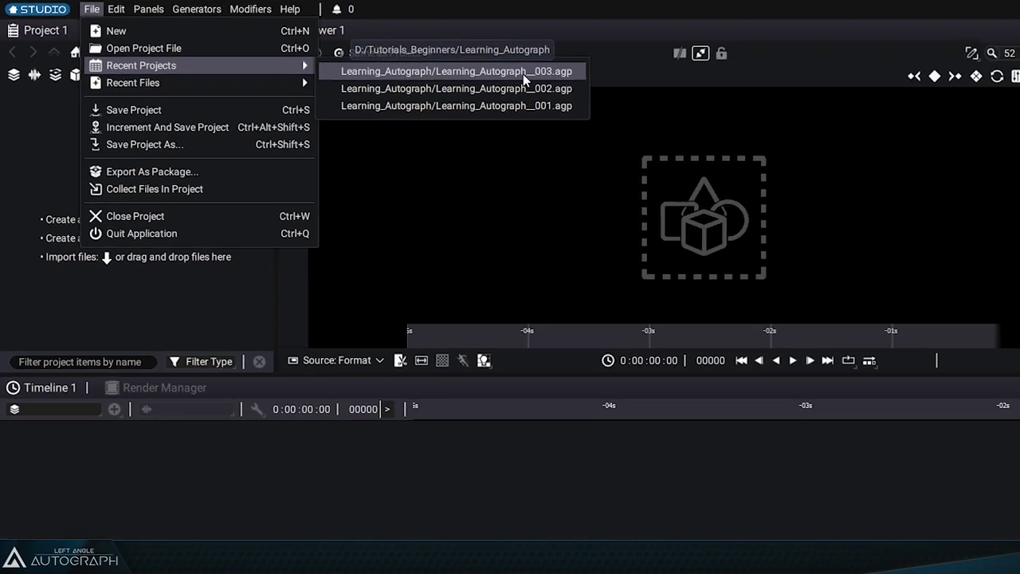
left_click(781, 110)
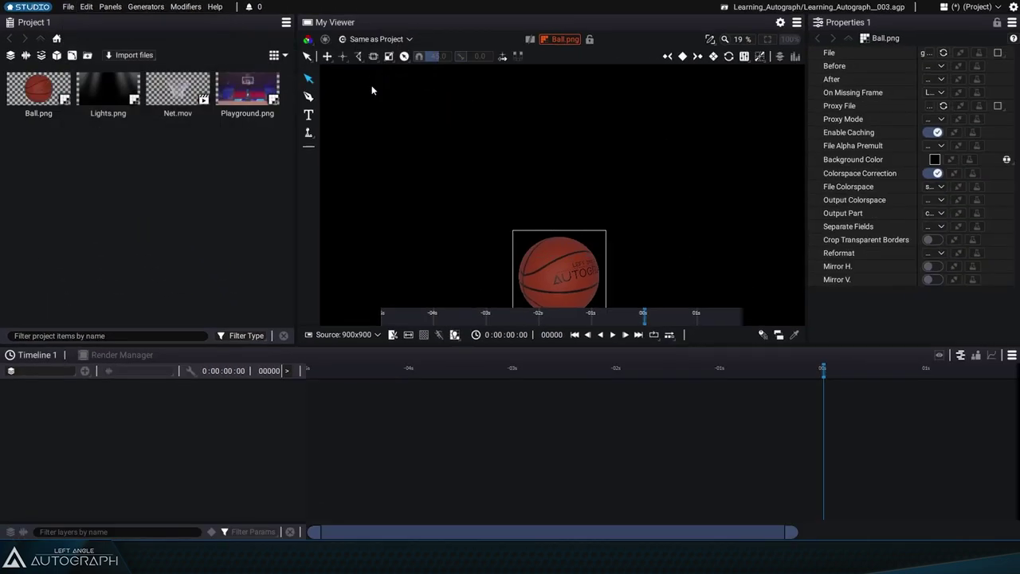
left_click(766, 40)
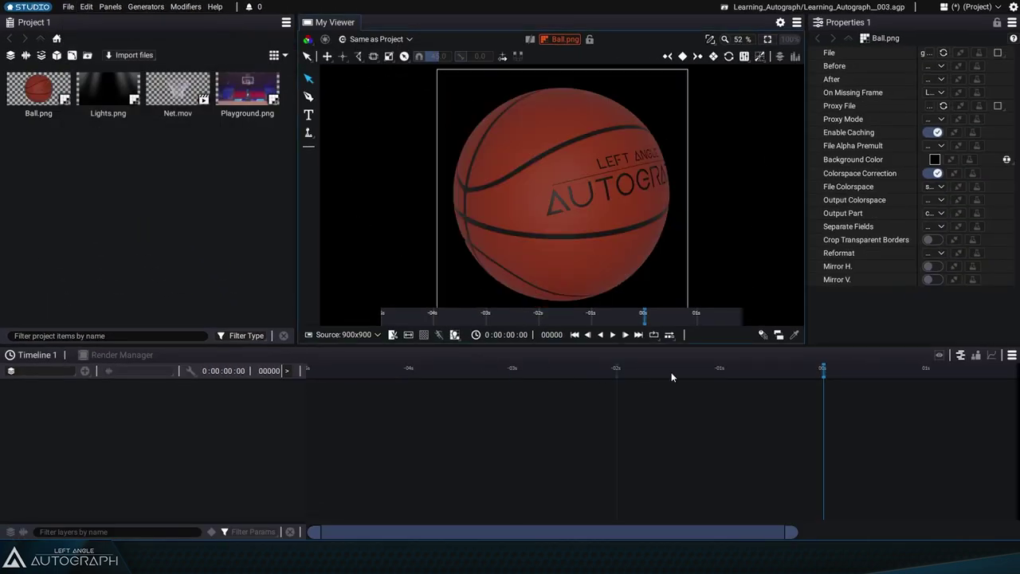
Step: Move the playhead to -2 s, then show Recent Projects listing versions 001–003 on the home screen
left_click(616, 368)
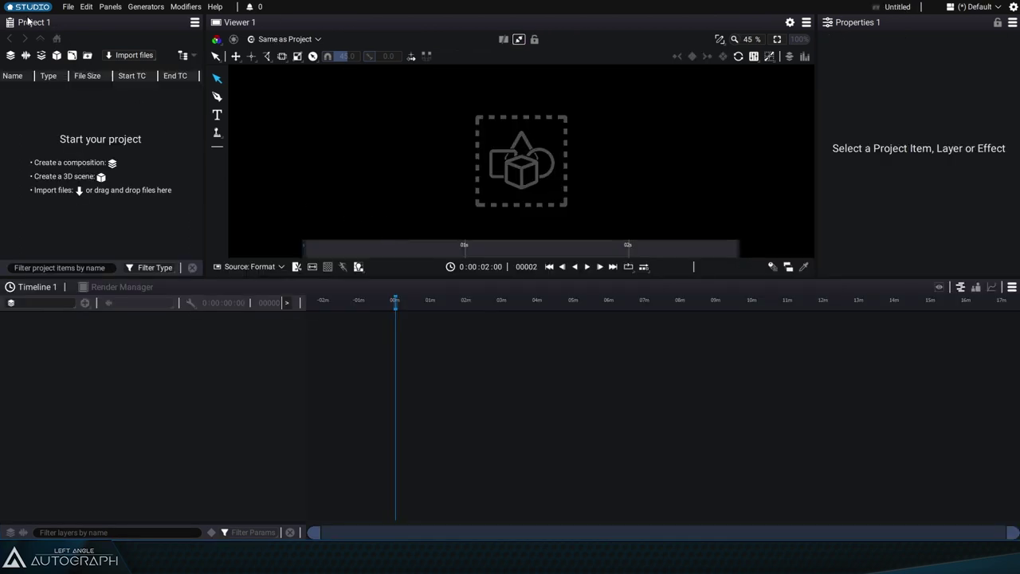
left_click(28, 8)
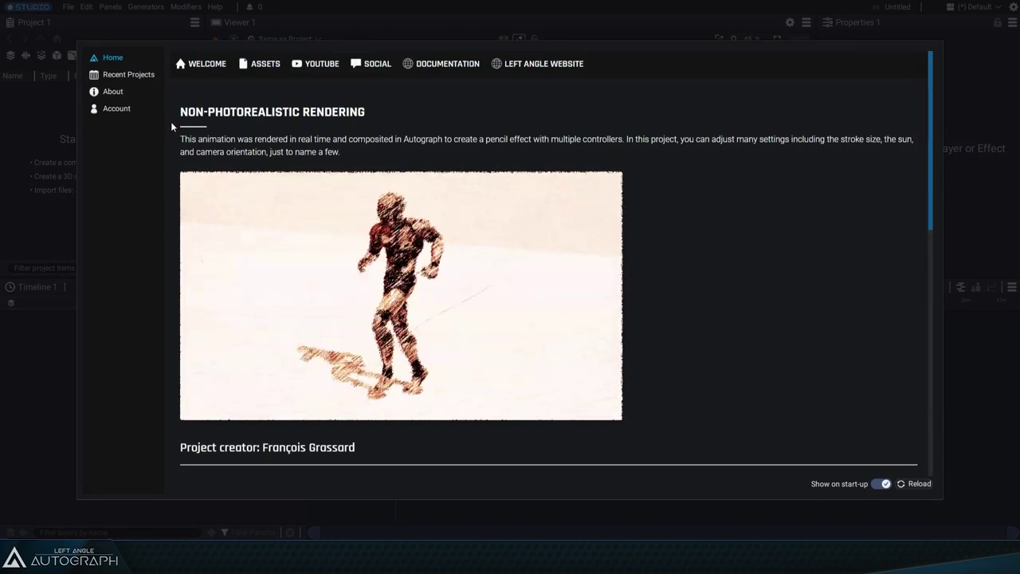
left_click(114, 76)
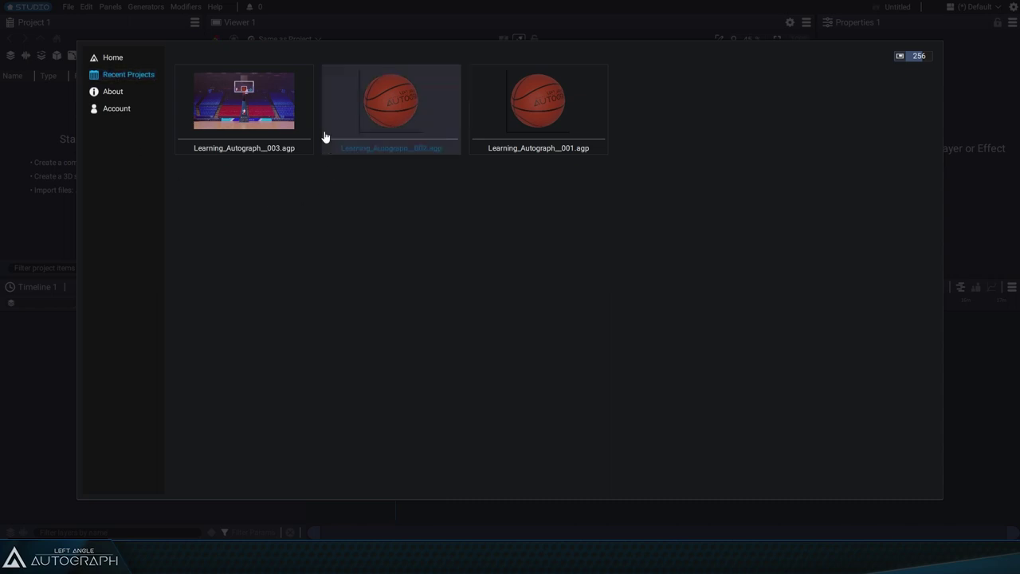